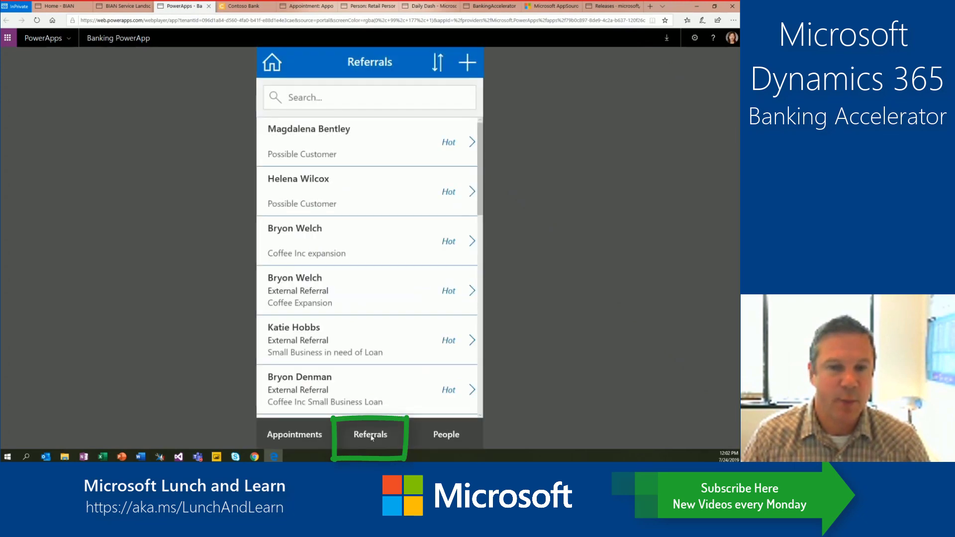
Step: View the Referrals list in the Banking PowerApp
left_click(371, 438)
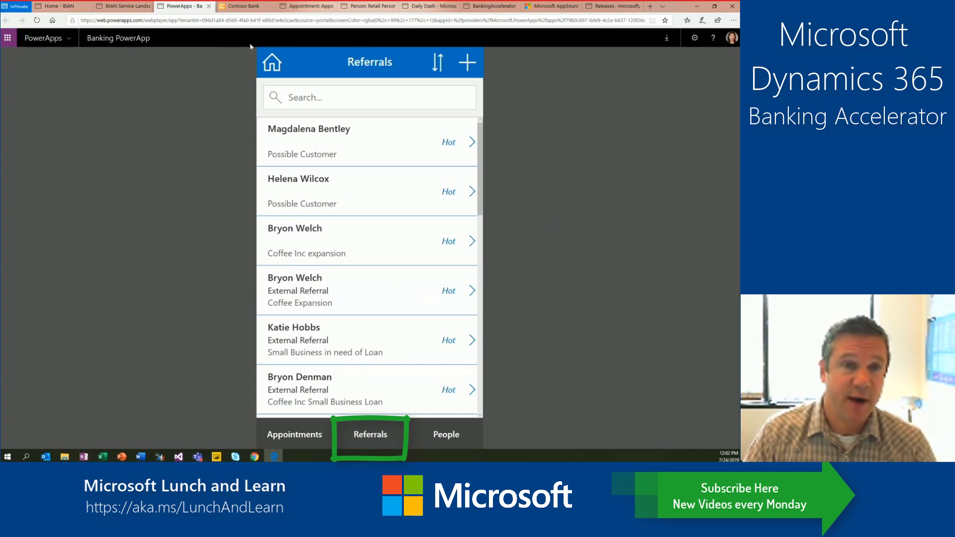
Step: On the Contoso Bank site, ask the Banking Bot to schedule an appointment and give it the customer's phone number
left_click(245, 10)
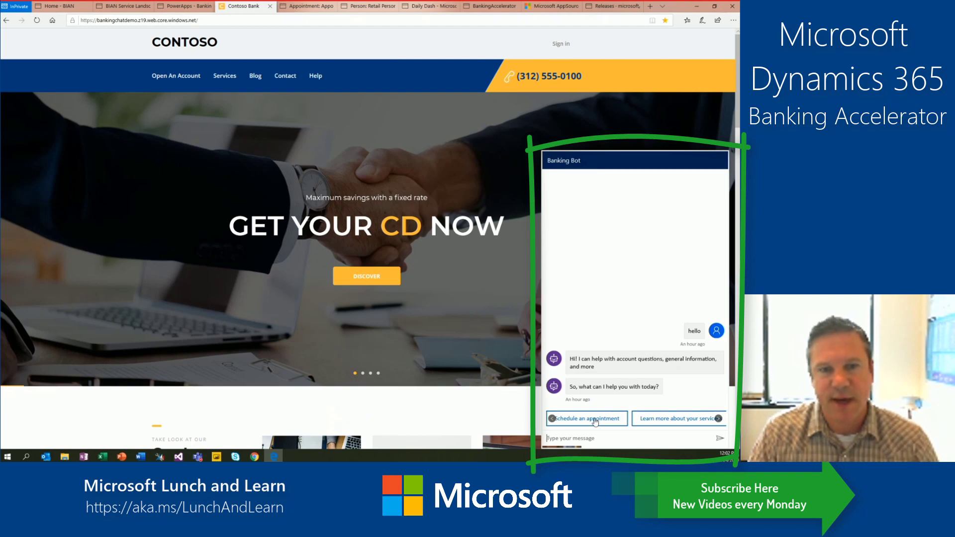
left_click(595, 419)
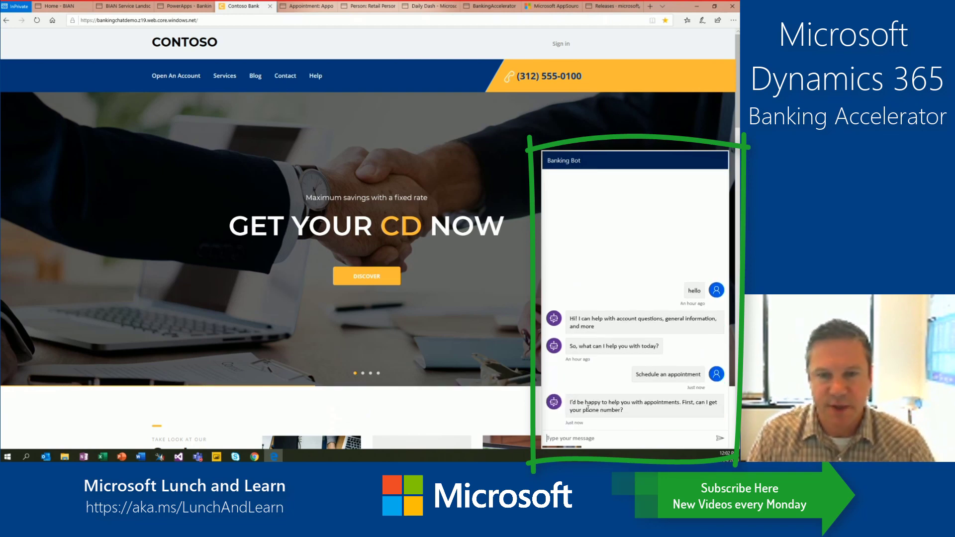
left_click(562, 436)
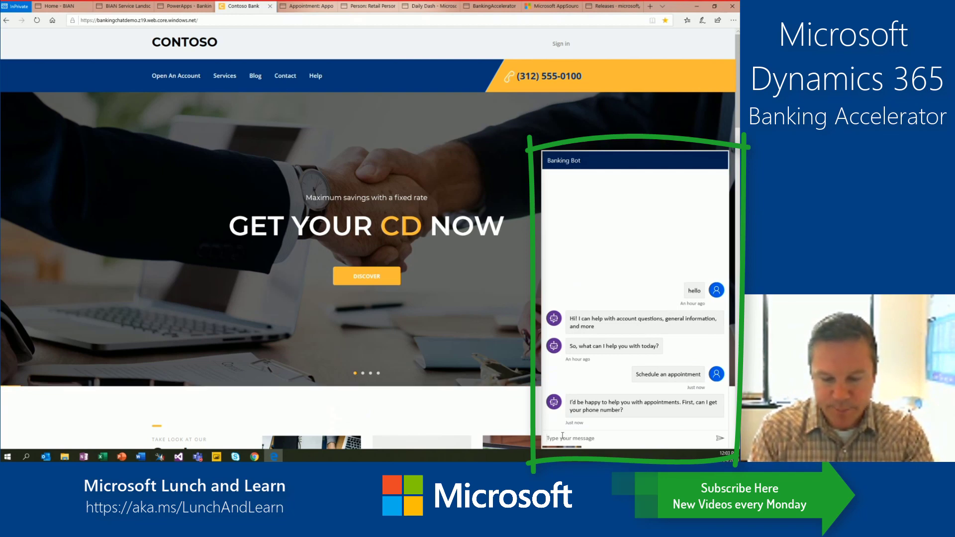
type("8885551")
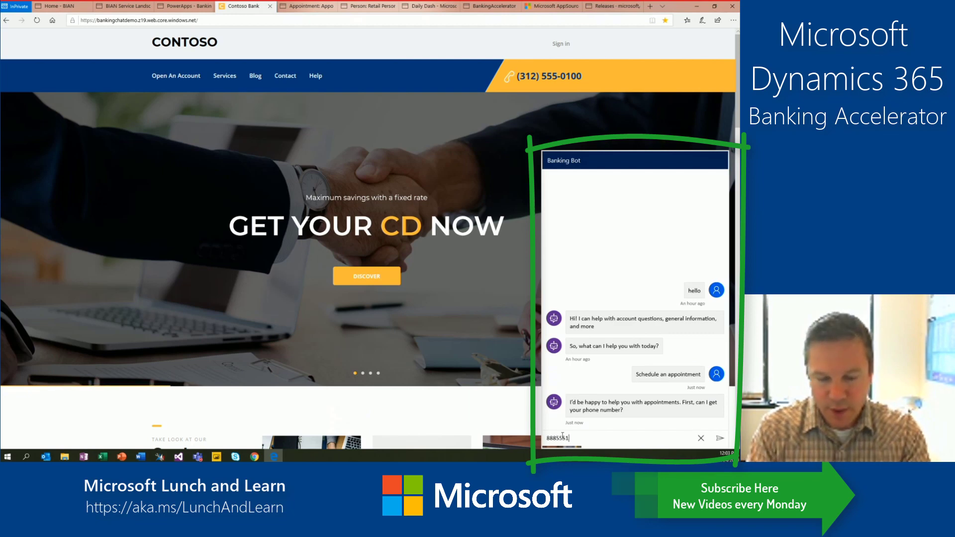
type("900")
key("Return")
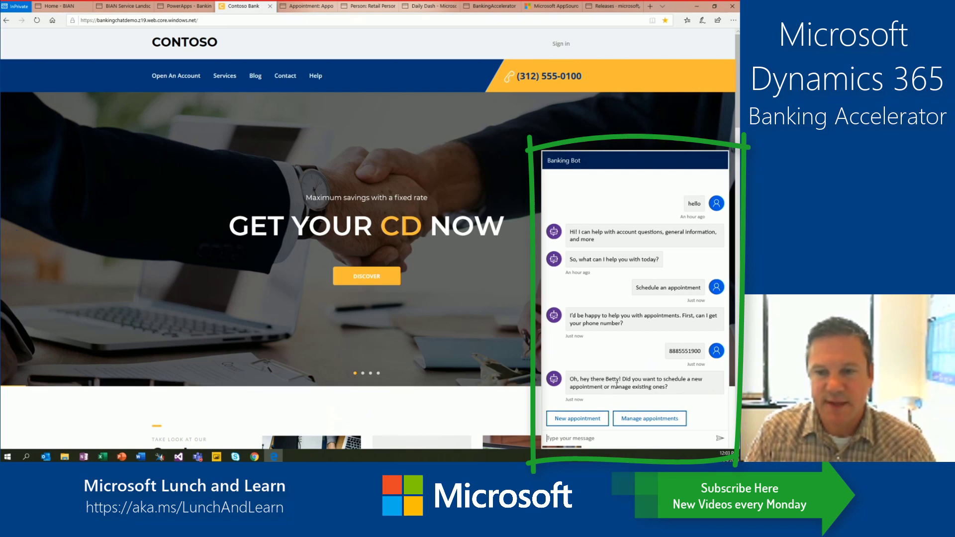
Step: Request a new Mortgage Application appointment from the bot and accept Midland Financial as the preferred location
left_click(584, 419)
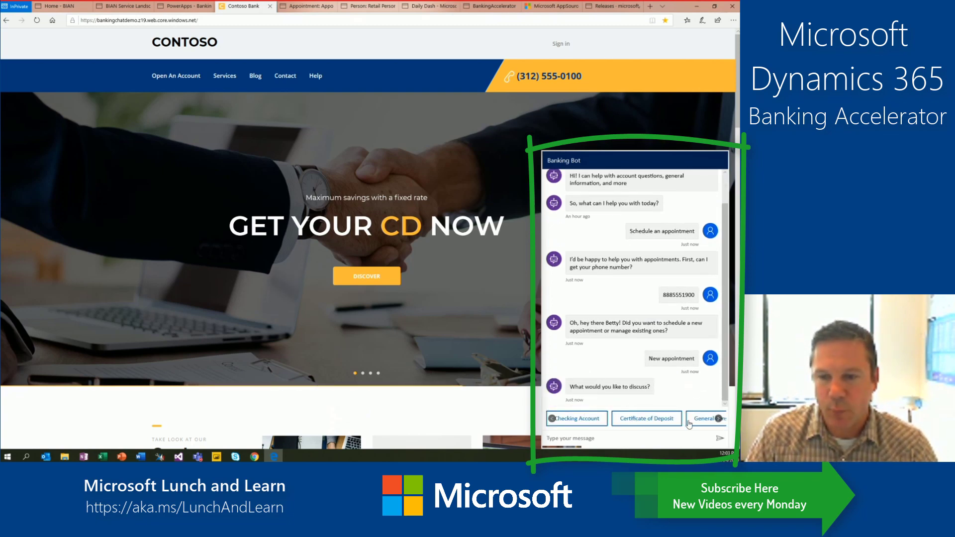
left_click(719, 419)
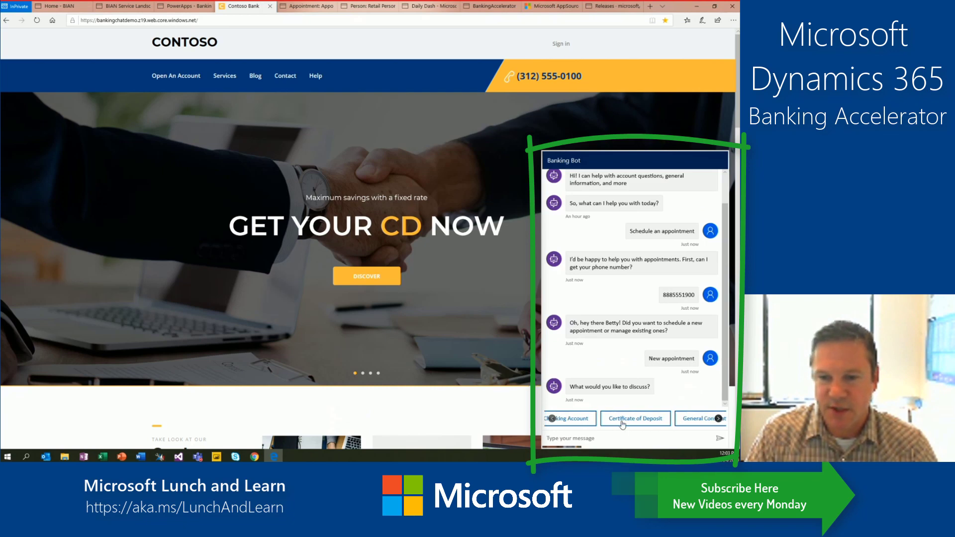
left_click(719, 419)
left_click(696, 421)
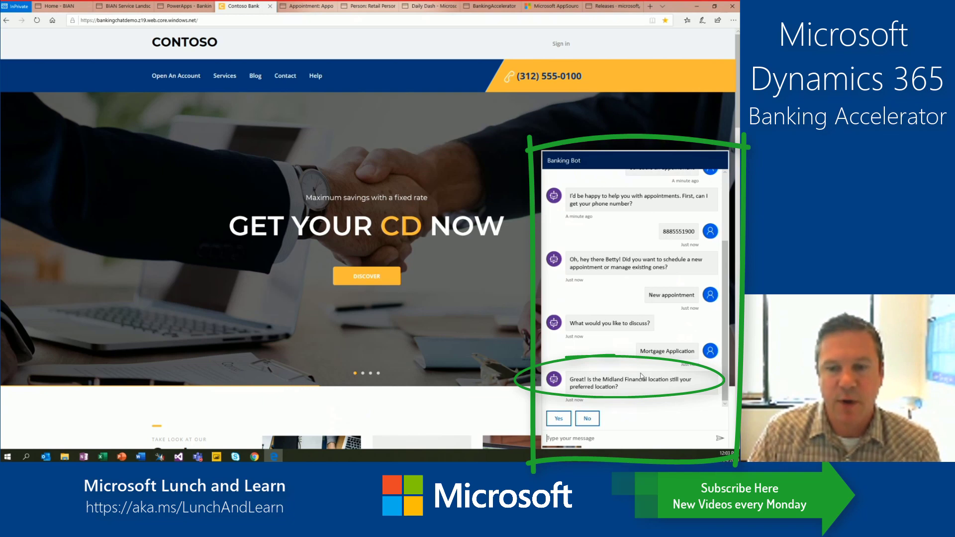
left_click(567, 419)
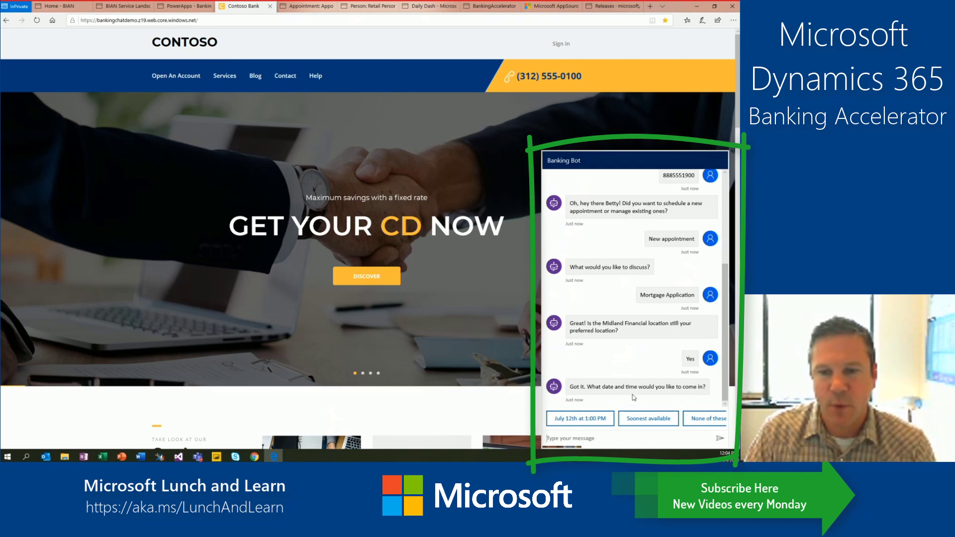
Step: Switch to the Dynamics 365 Retail Banking app and show the Daily Dash dashboard
left_click(305, 8)
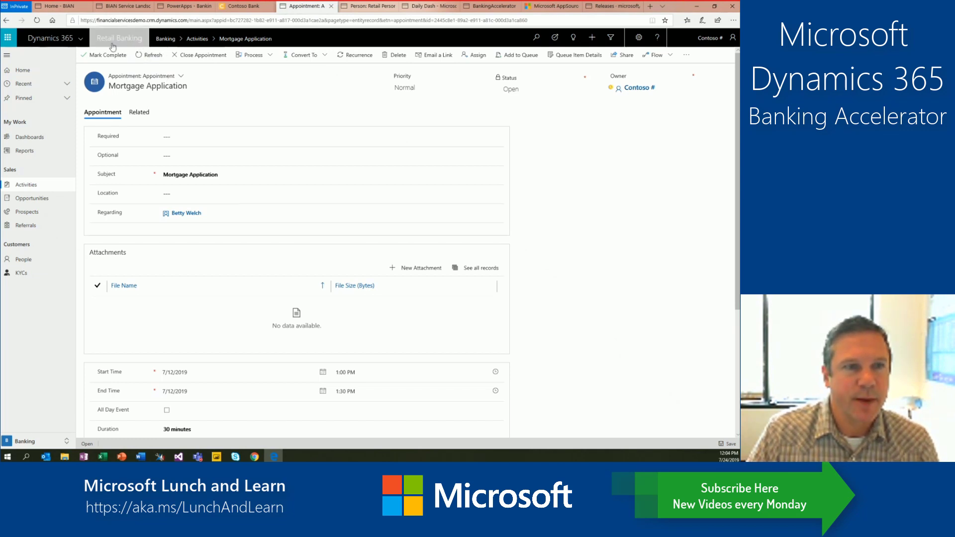
left_click(81, 39)
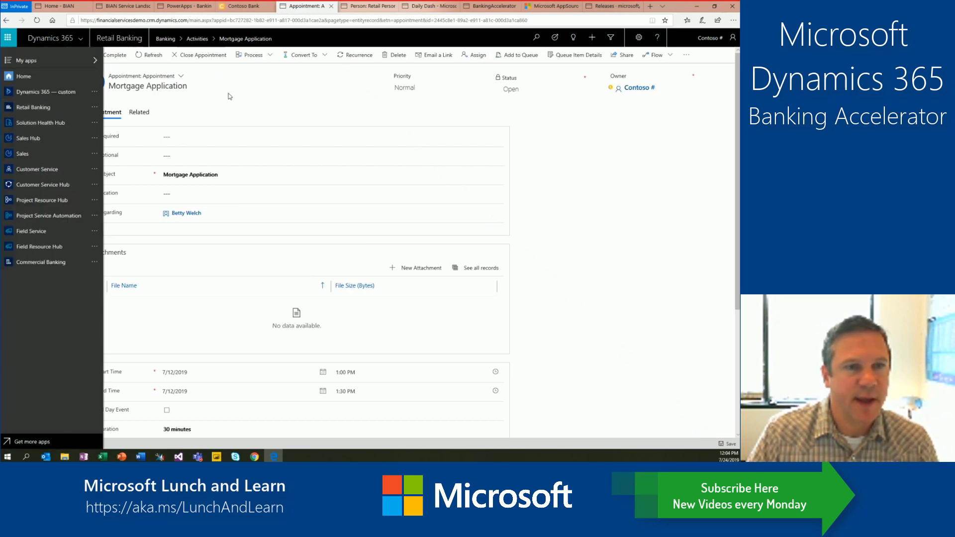
left_click(195, 93)
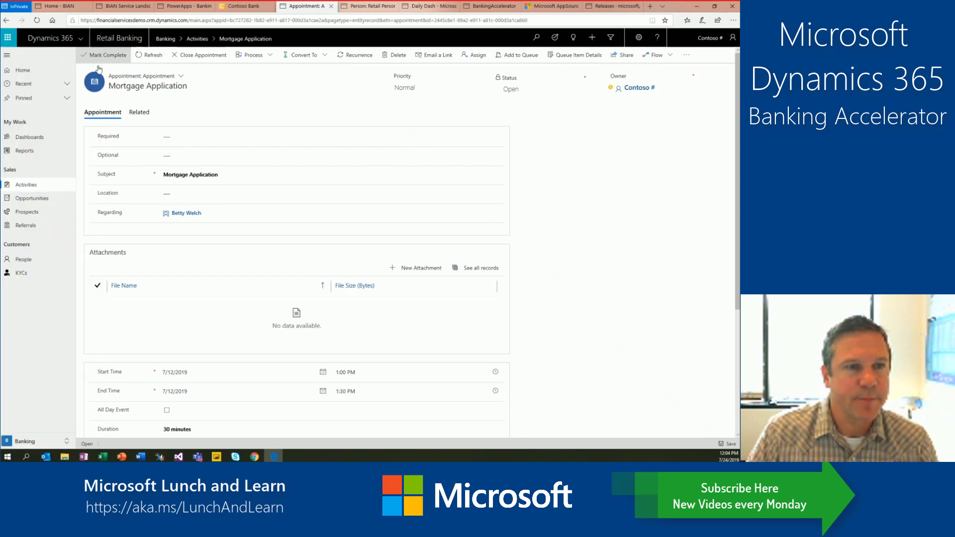
left_click(44, 139)
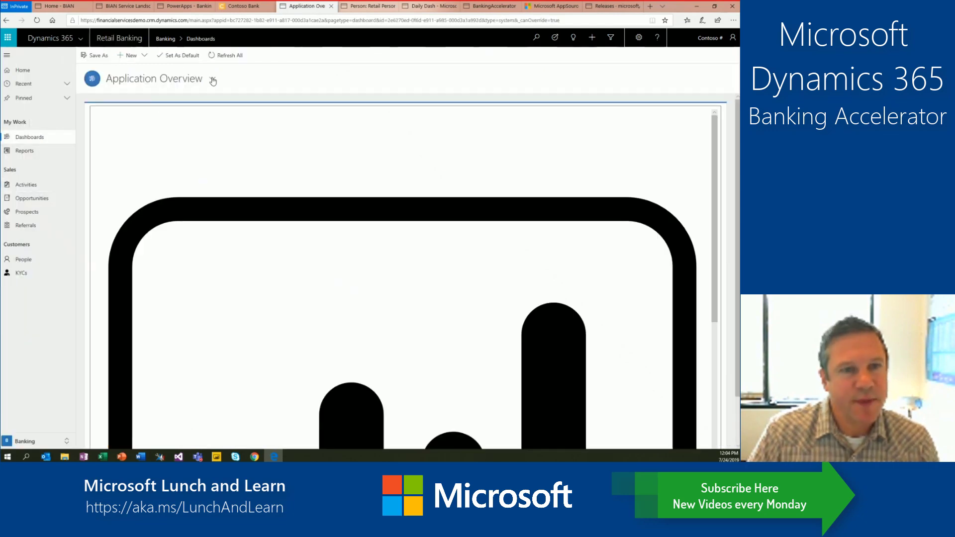
left_click(213, 79)
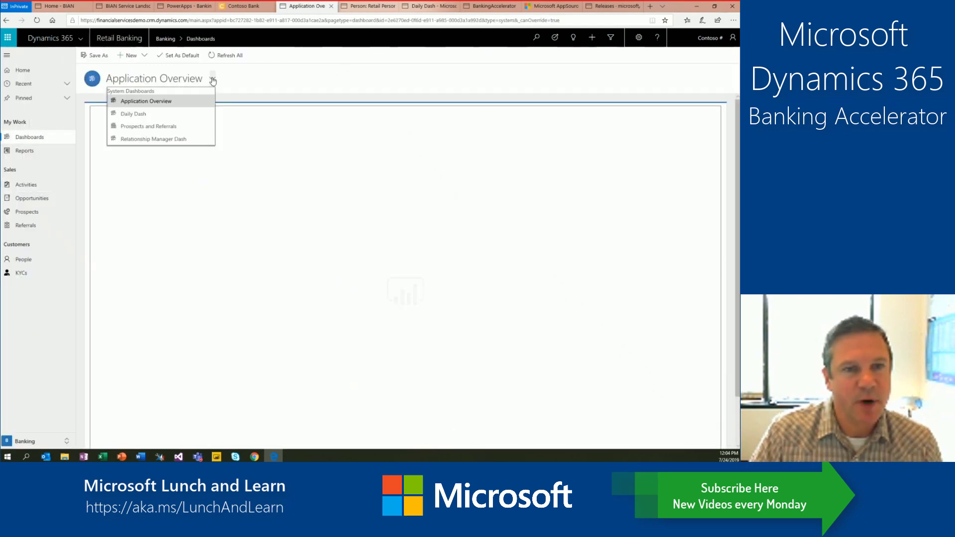
left_click(133, 114)
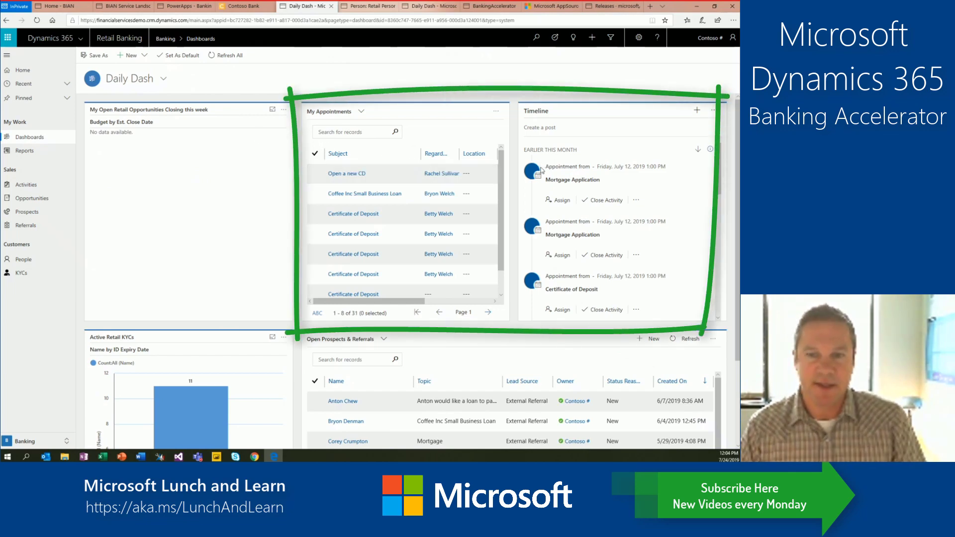
Step: Open the first Mortgage Application appointment in the dashboard's timeline and preview the contact card of the person it regards
scroll(424, 206, "down", 1)
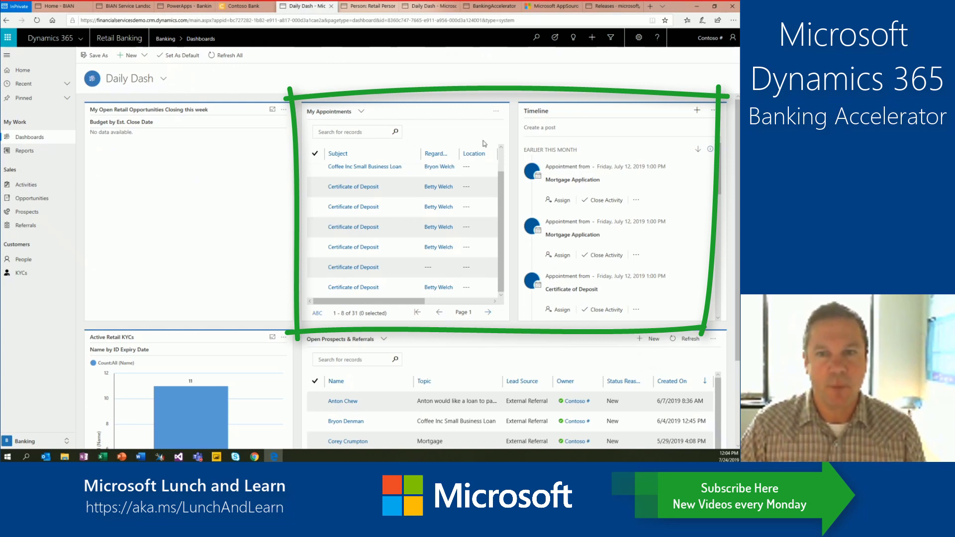
left_click(552, 181)
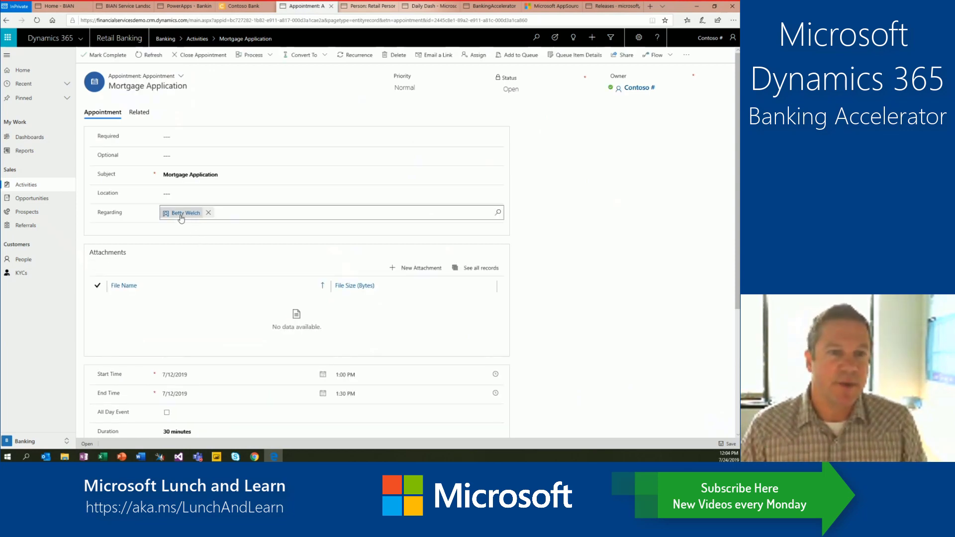
mouse_move(180, 219)
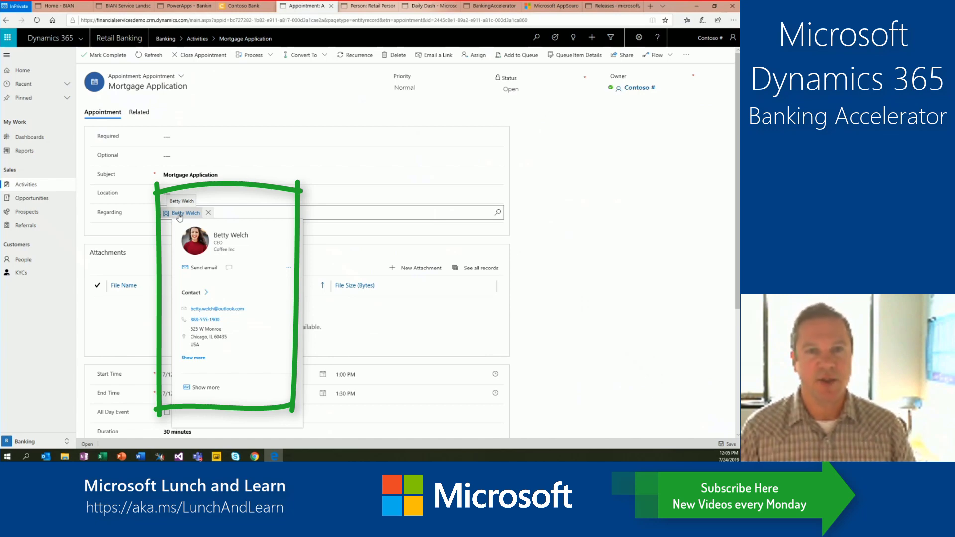
Step: Review the customer's person record across Profile, Relationship Analytics, Financial Products, and Households and Connections
left_click(368, 10)
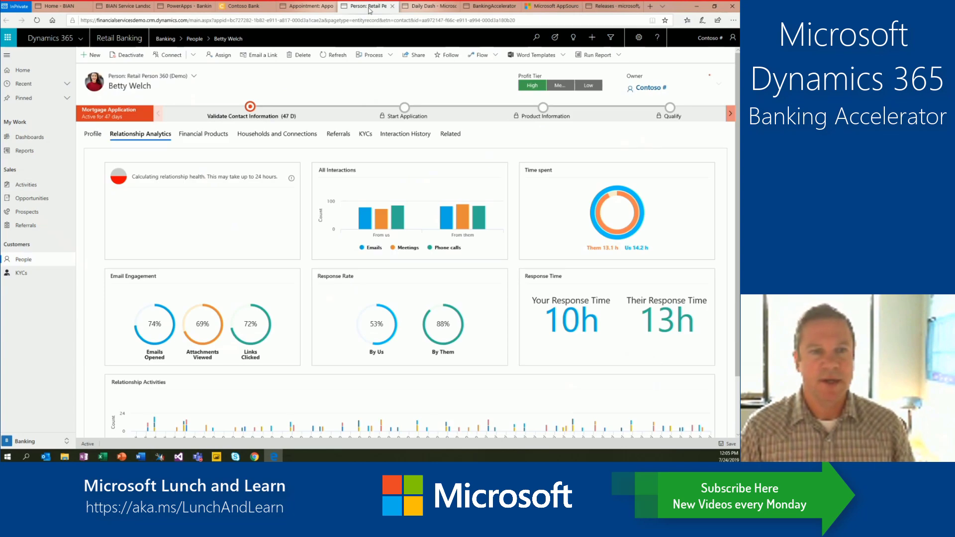
left_click(94, 136)
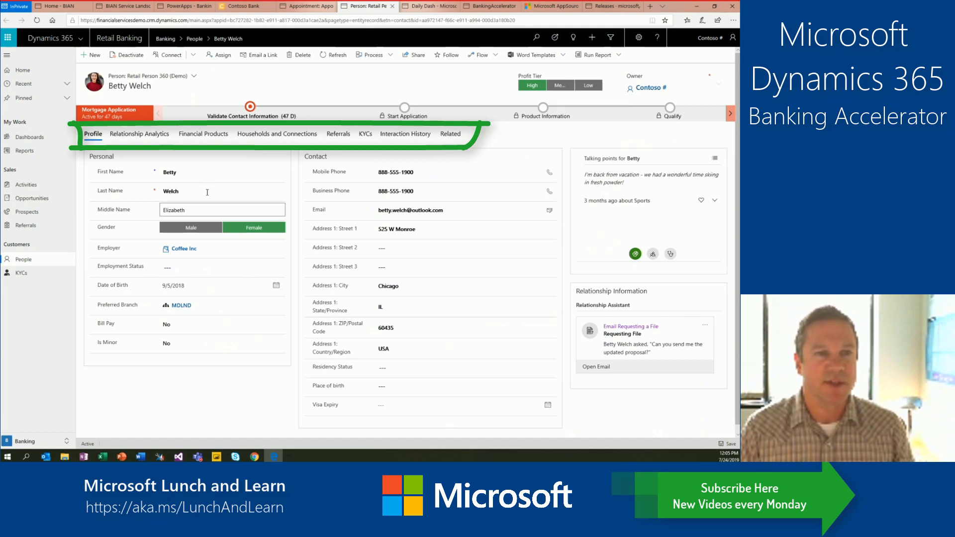
left_click(143, 136)
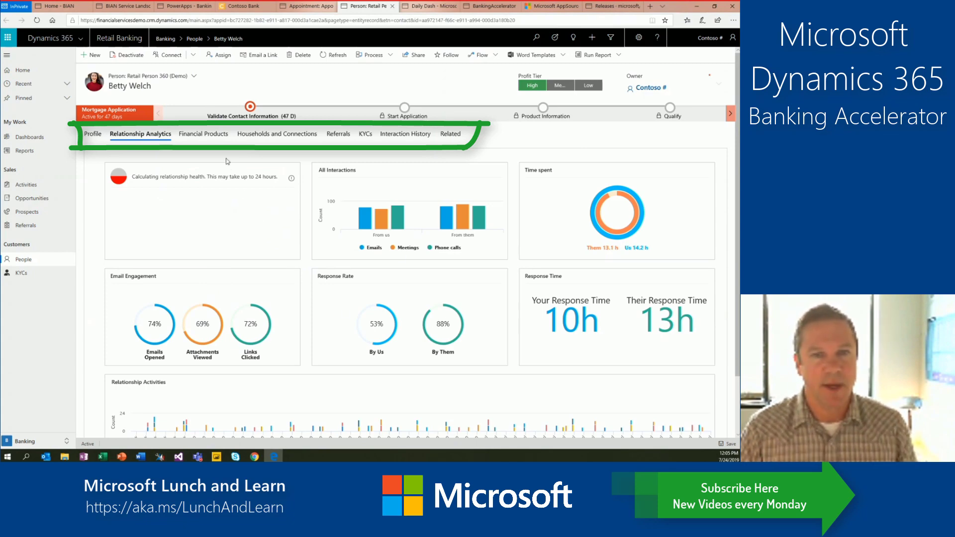
left_click(211, 136)
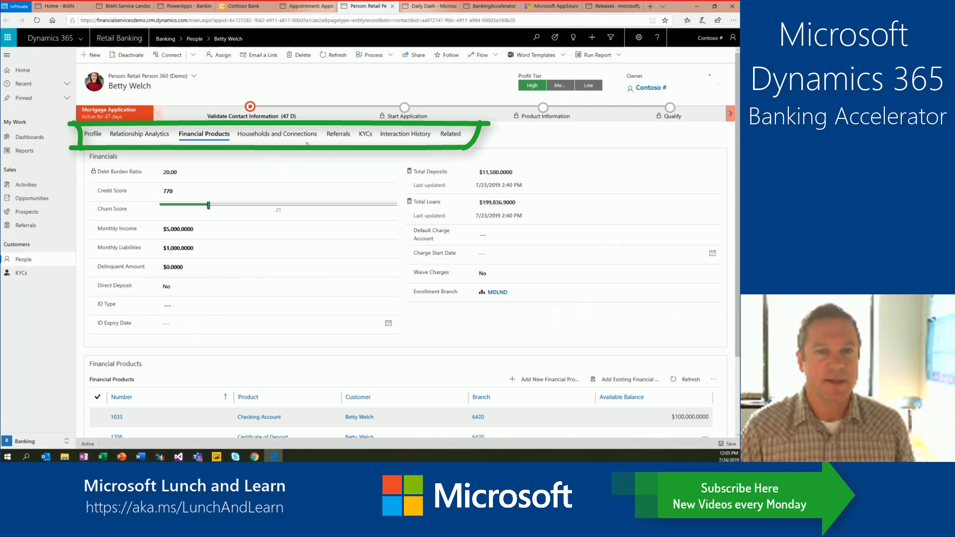
left_click(282, 136)
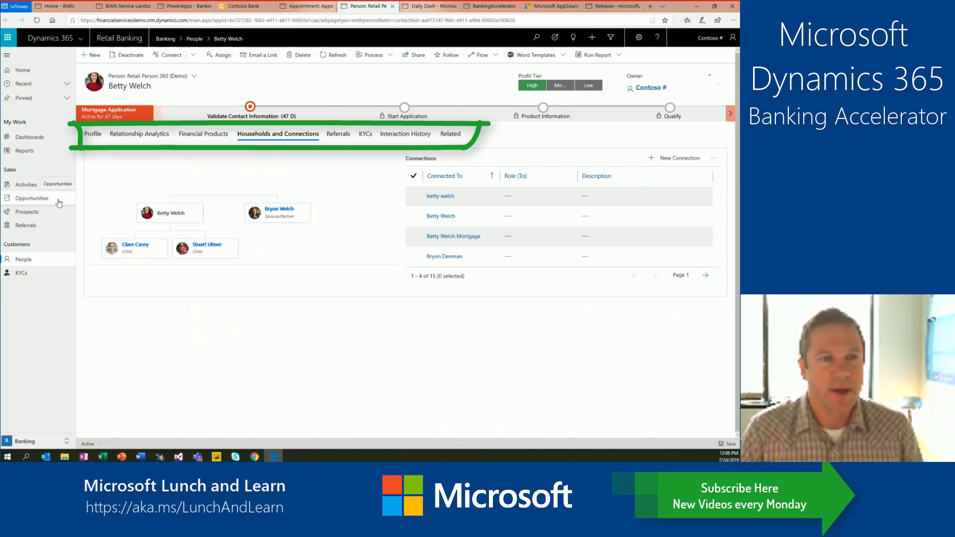
Step: Open the improving Grade A Certificate of Deposit opportunity from the open retail opportunities
left_click(30, 200)
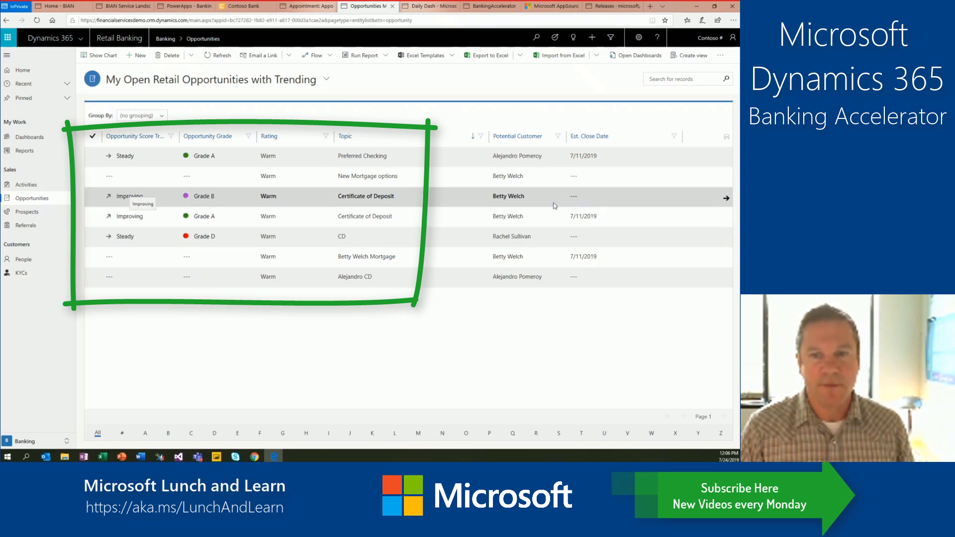
left_click(725, 218)
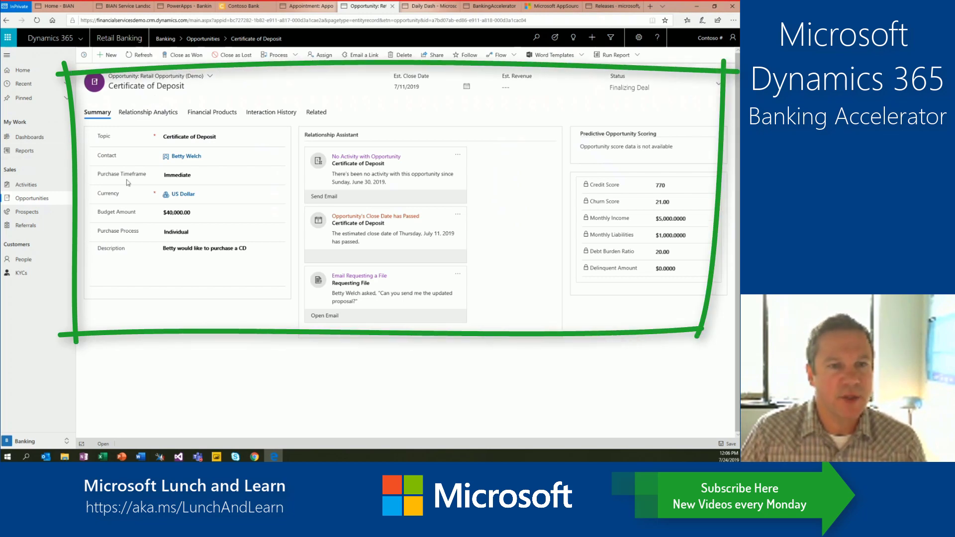
Step: Open the contact linked to the Certificate of Deposit opportunity and view that person's referrals
left_click(181, 157)
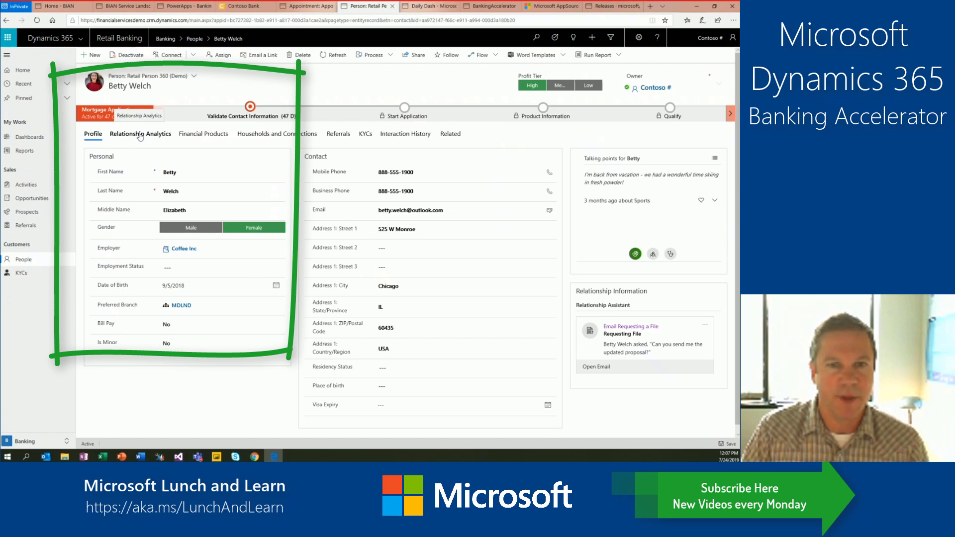
left_click(341, 134)
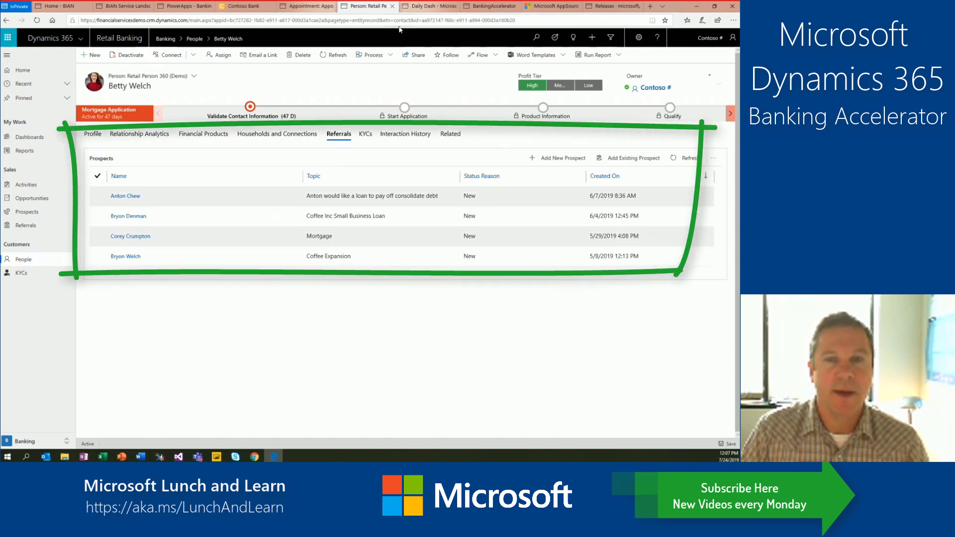
Step: Switch to the Commercial Banking Daily Dash and open the hot referral for the Coffee Inc Small Business Loan
left_click(425, 7)
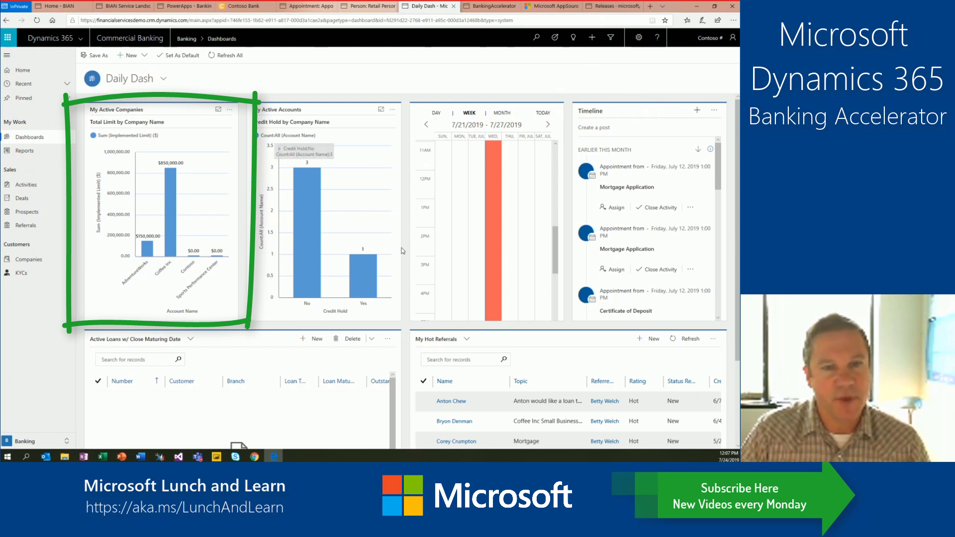
scroll(437, 352, "down", 1)
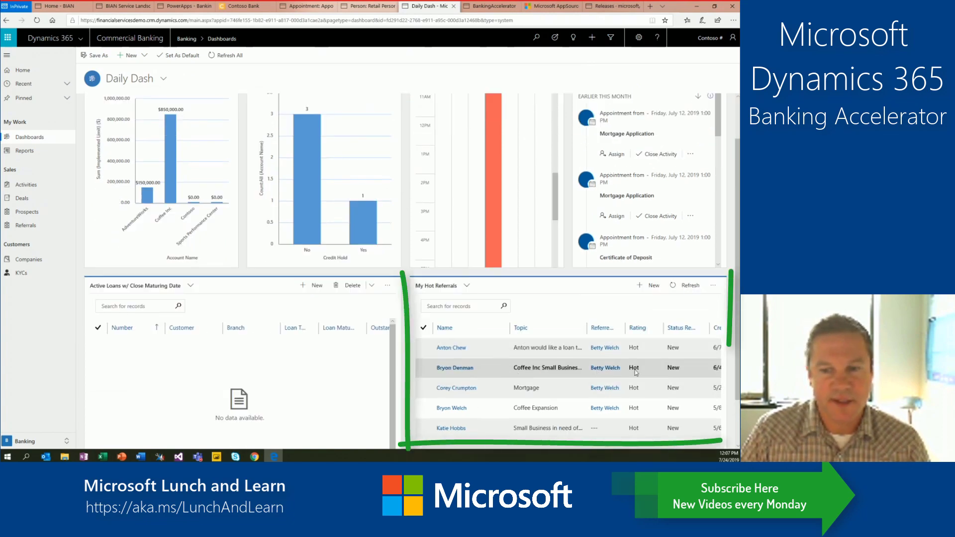
left_click(455, 369)
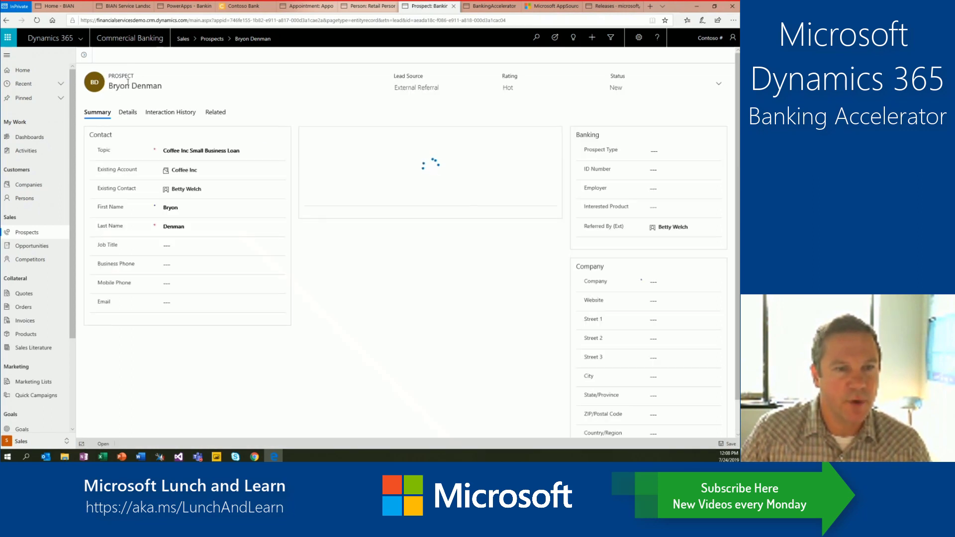
Step: Open the prospect's existing account, Coffee Inc, and review the company's facilities and limits
left_click(180, 170)
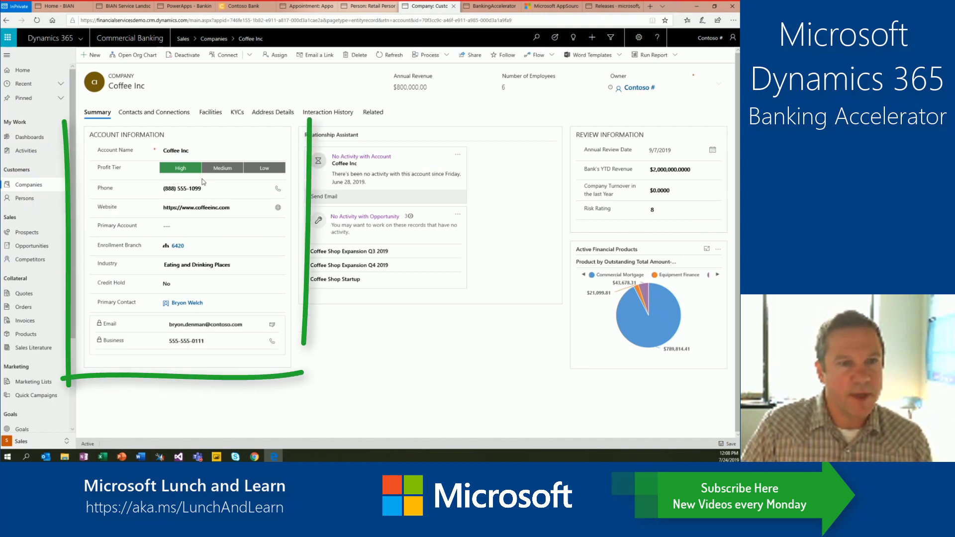
left_click(209, 114)
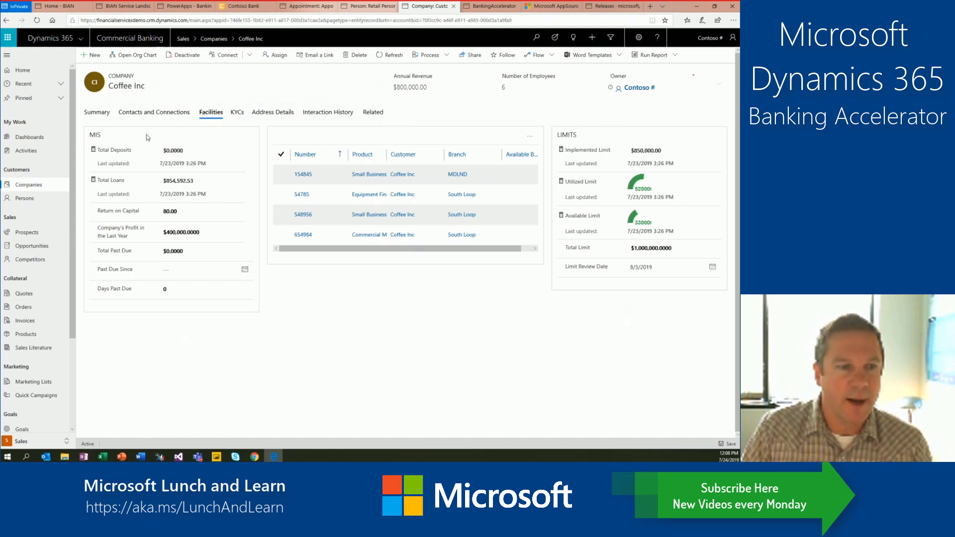
Step: Open the Coffee Shop Expansion Q3 2019 opportunity from the open commercial deals
left_click(42, 250)
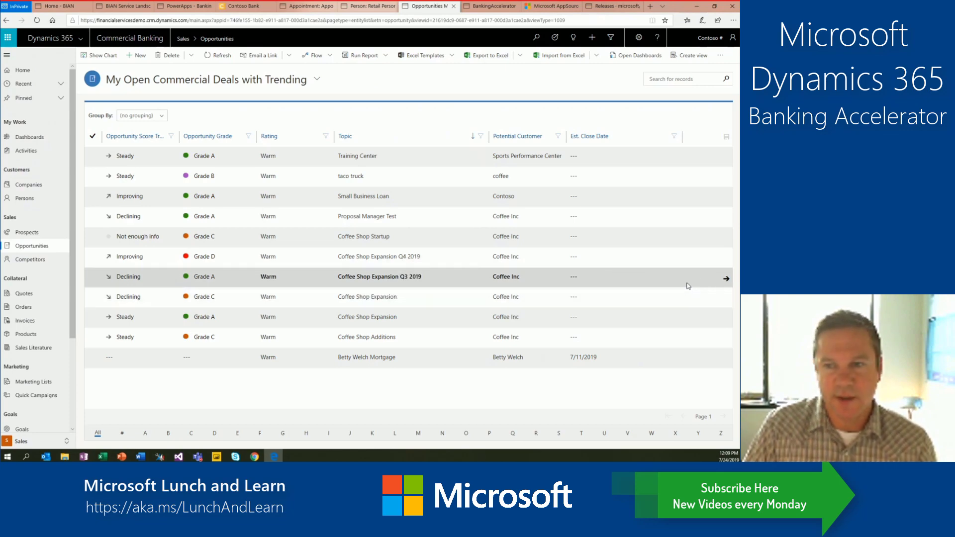
left_click(726, 278)
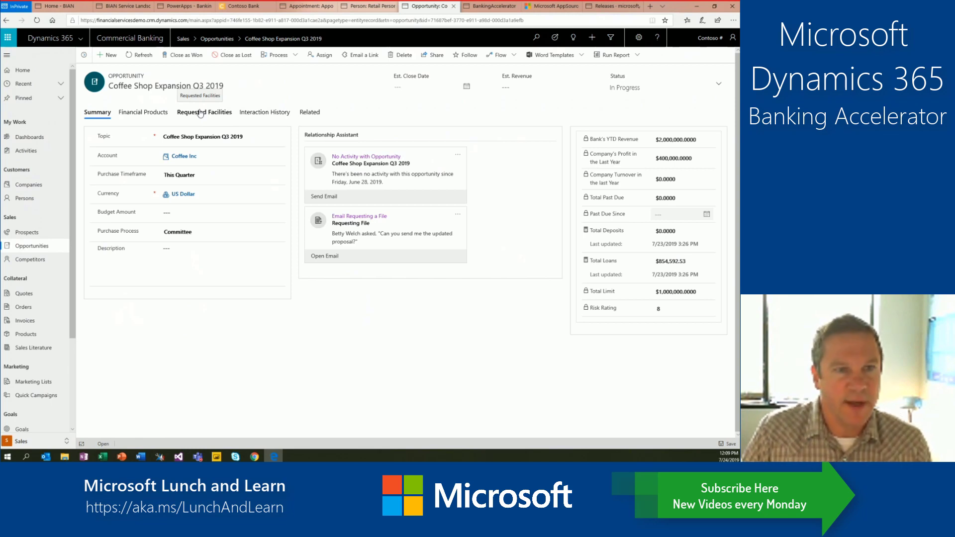
Step: View the requested facilities of the Coffee Shop Expansion Q3 2019 opportunity
left_click(195, 114)
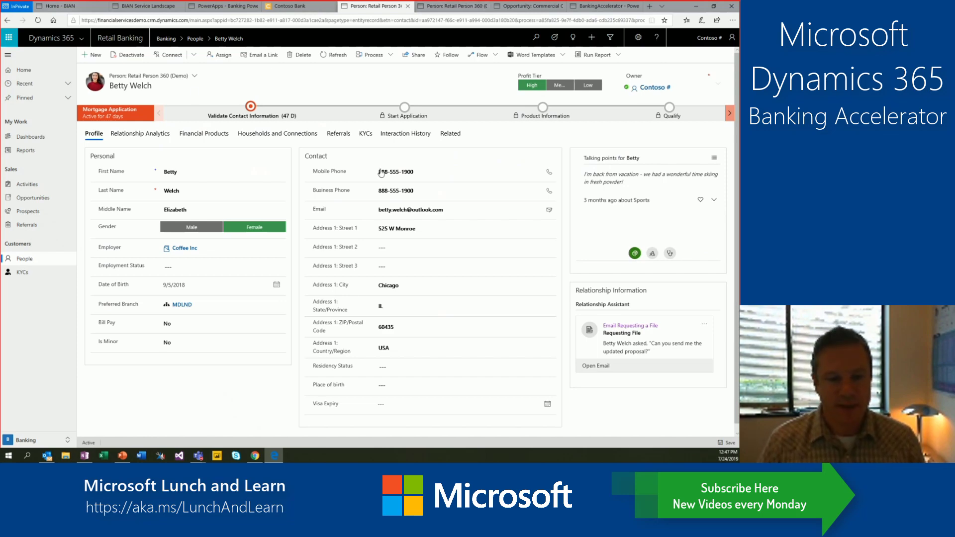
Step: Switch to Microsoft Teams in Chrome and view the Proposal Manager opportunity list in the Proposal Manager Team's General channel
left_click(254, 457)
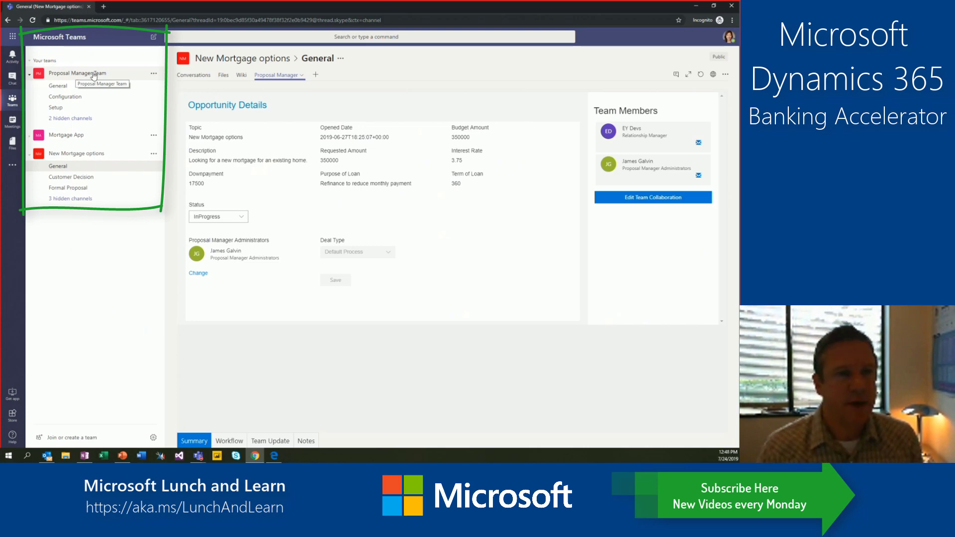
left_click(72, 87)
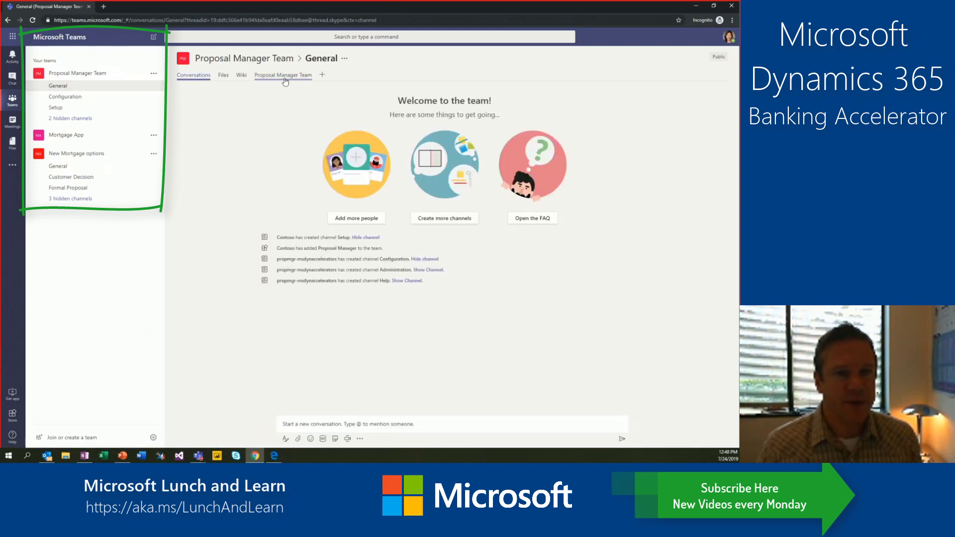
left_click(274, 76)
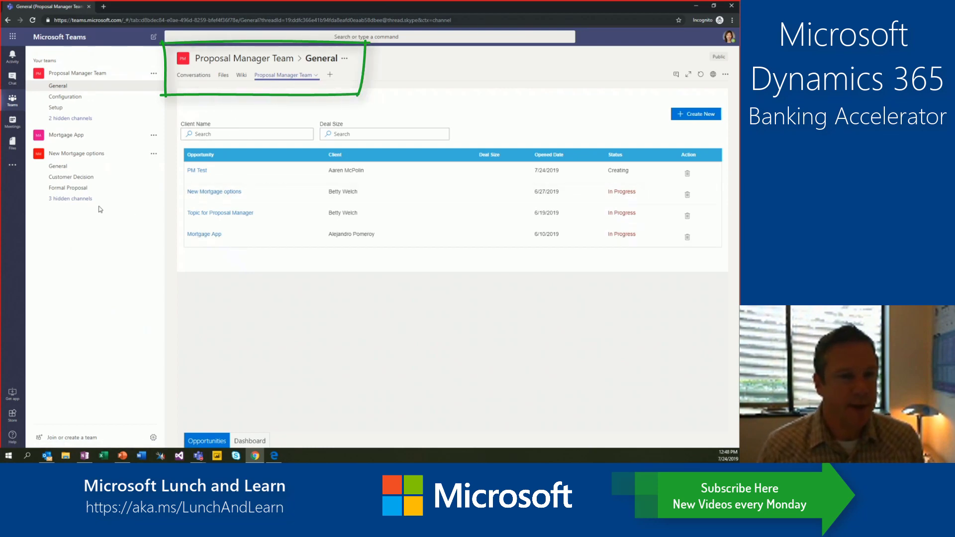
Step: Review the Proposal Manager opportunity details in the New Mortgage options General channel and open its team collaboration for editing
left_click(59, 169)
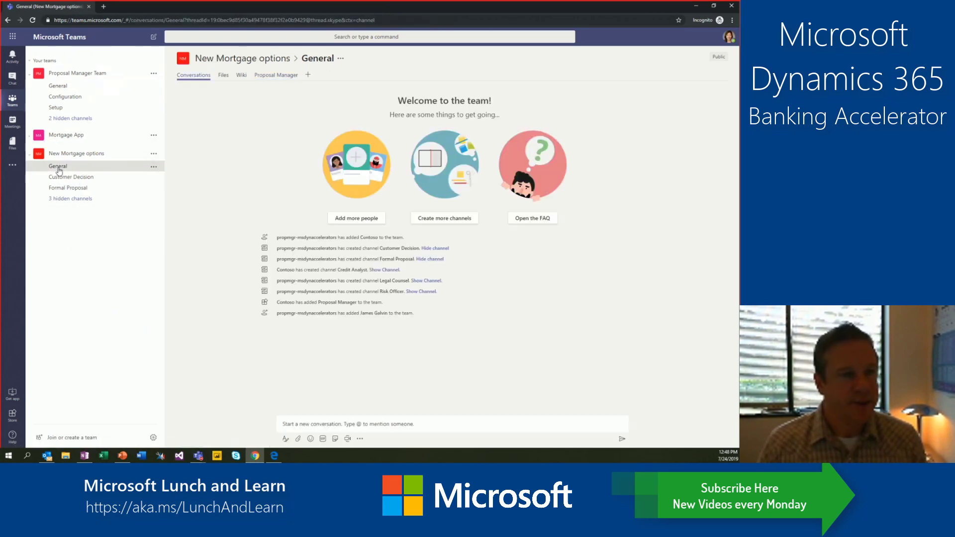
left_click(269, 77)
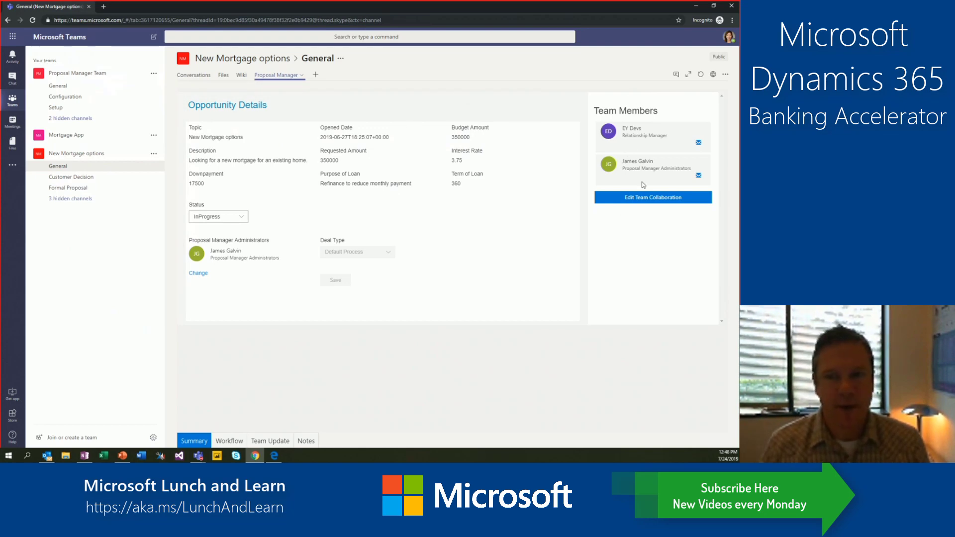
left_click(632, 199)
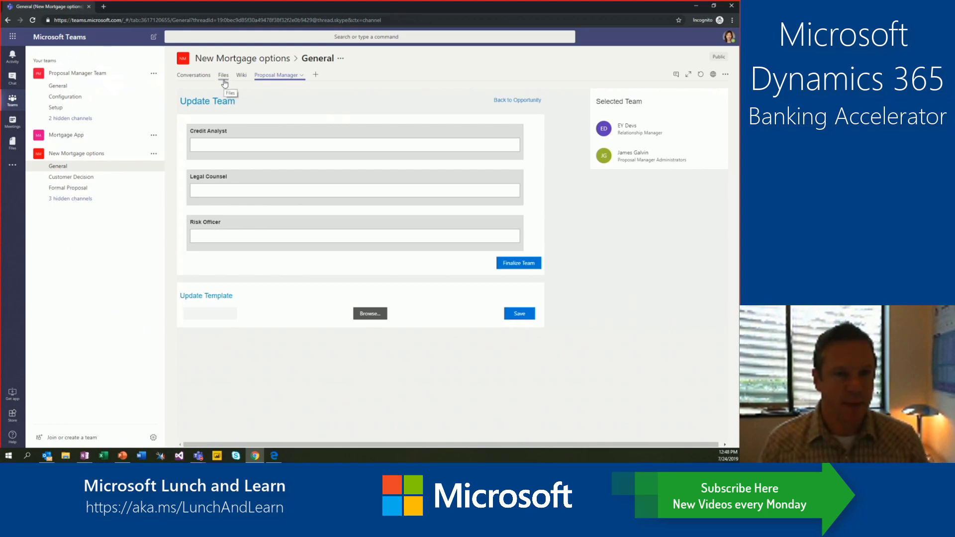
Step: Leave the team update form and reload the Proposal Manager summary in the New Mortgage options General channel
left_click(74, 156)
left_click(74, 156)
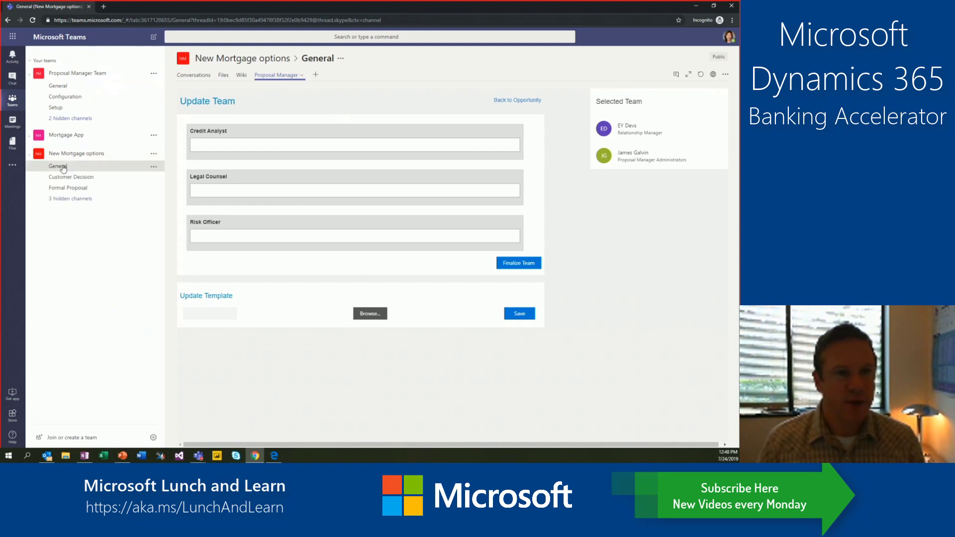
left_click(64, 167)
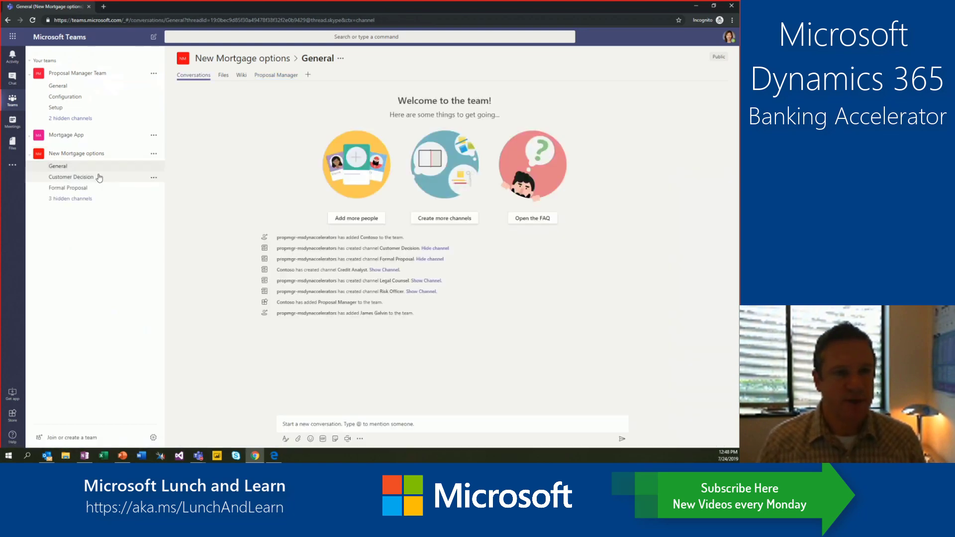
left_click(264, 76)
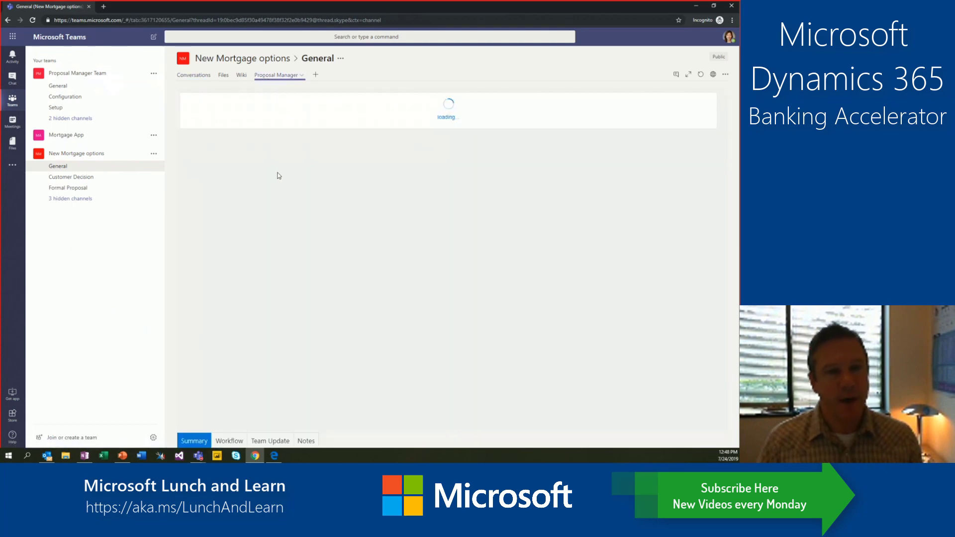